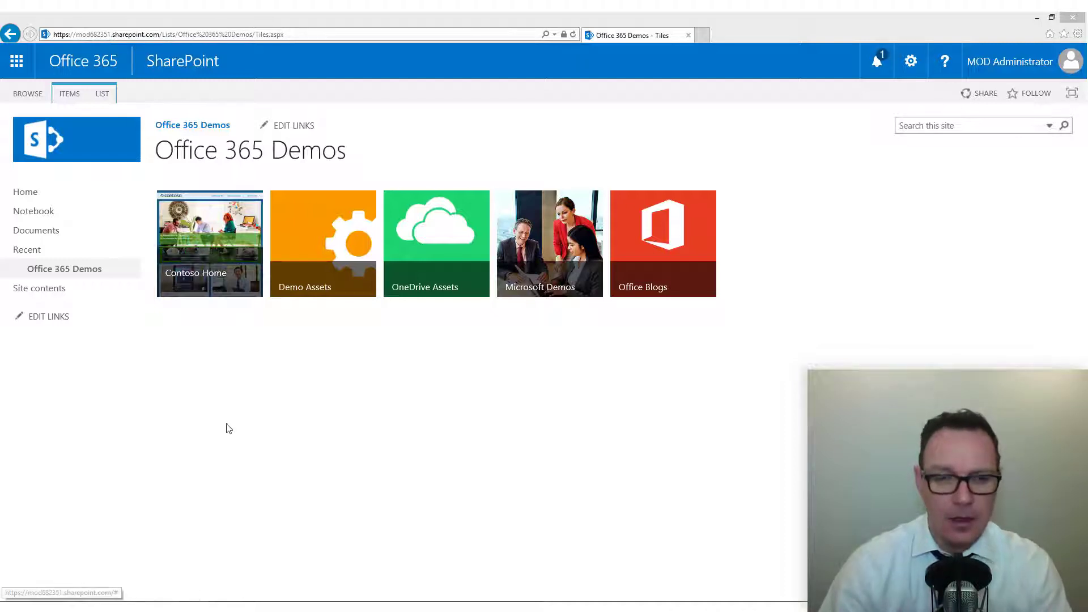
Step: Launch Metalogix Essentials from its desktop shortcut as administrator and close the Select Application window
left_click(1036, 20)
left_click(1036, 21)
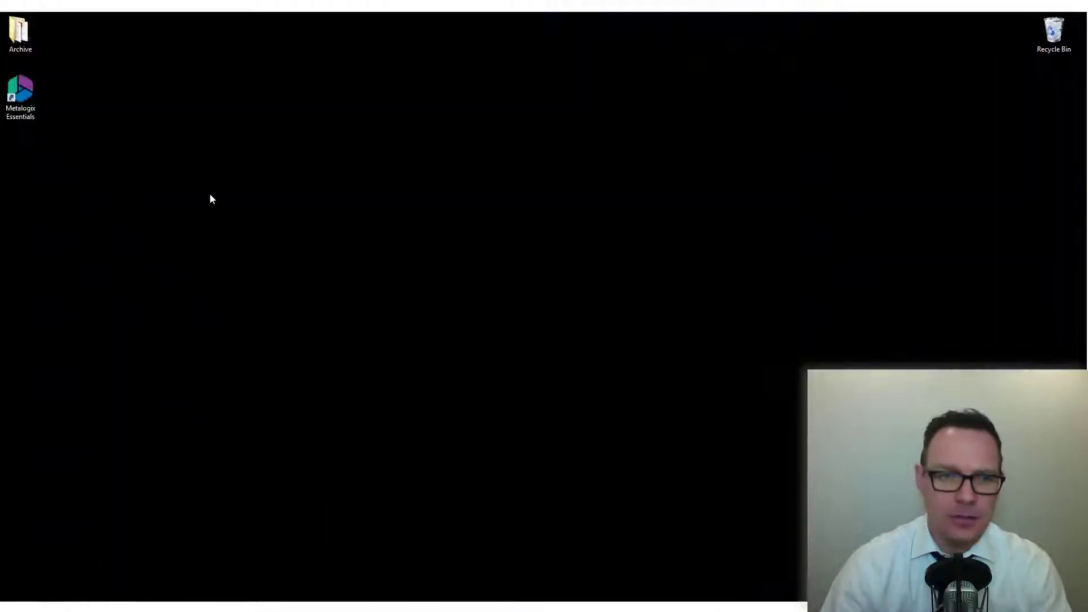
right_click(21, 96)
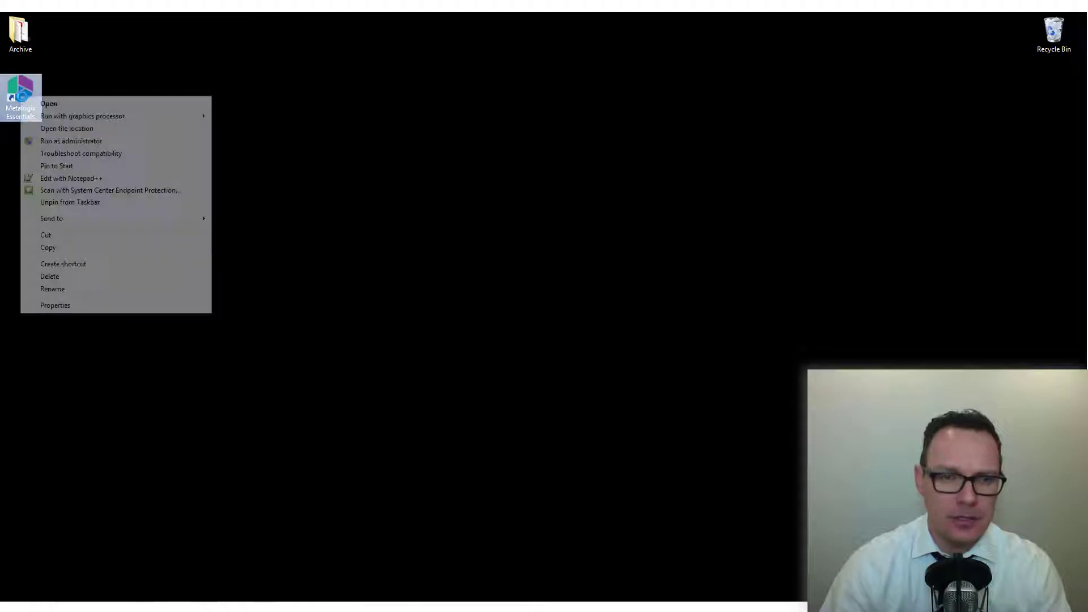
left_click(101, 141)
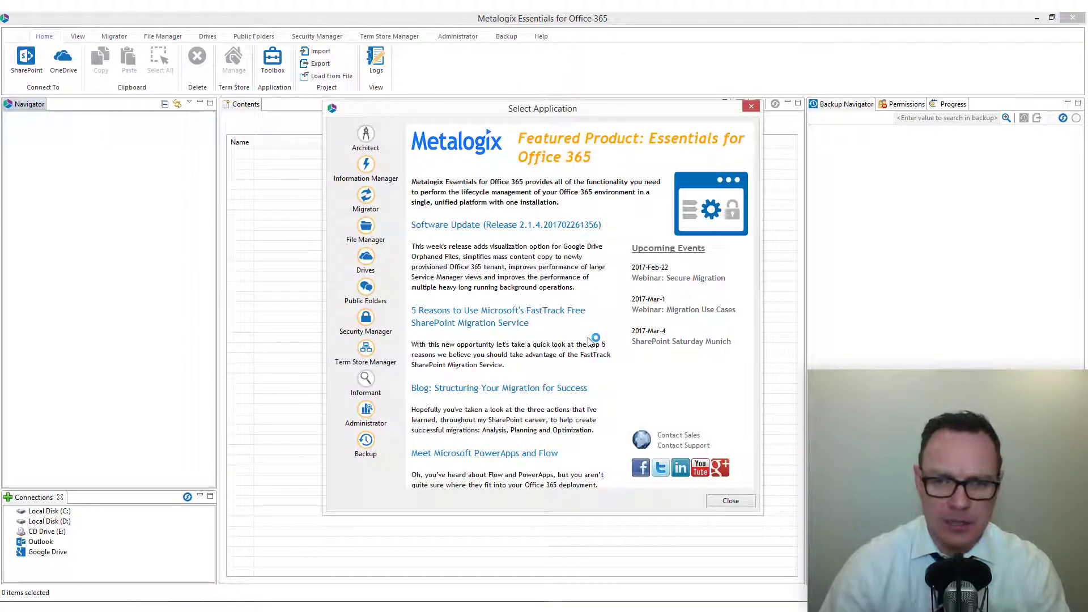
left_click(730, 501)
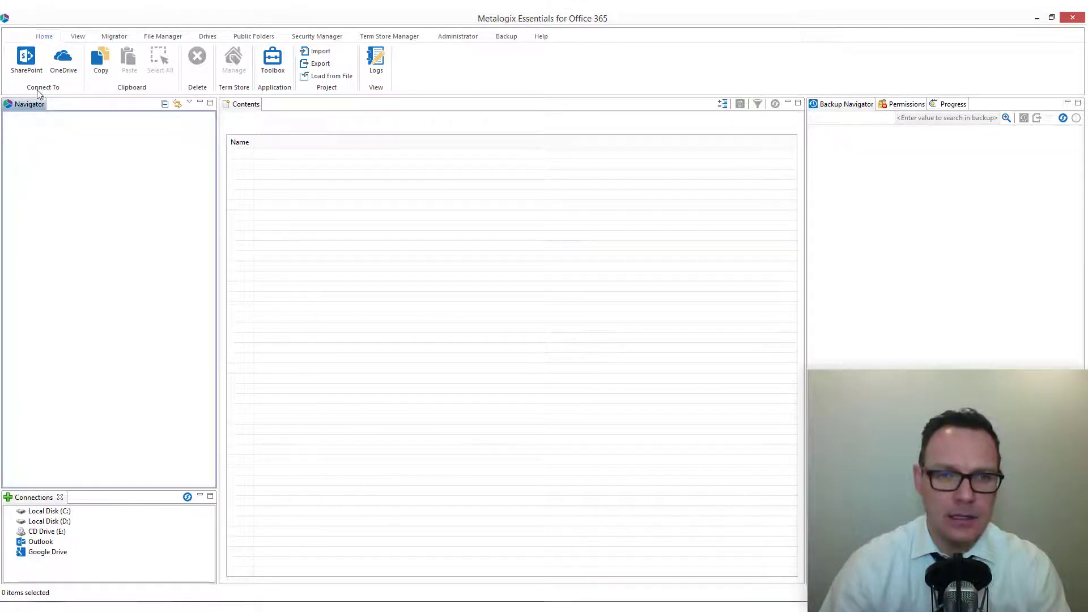
Step: Start a new SharePoint connection named after the tenant, with type Office 365 Tenant
left_click(26, 64)
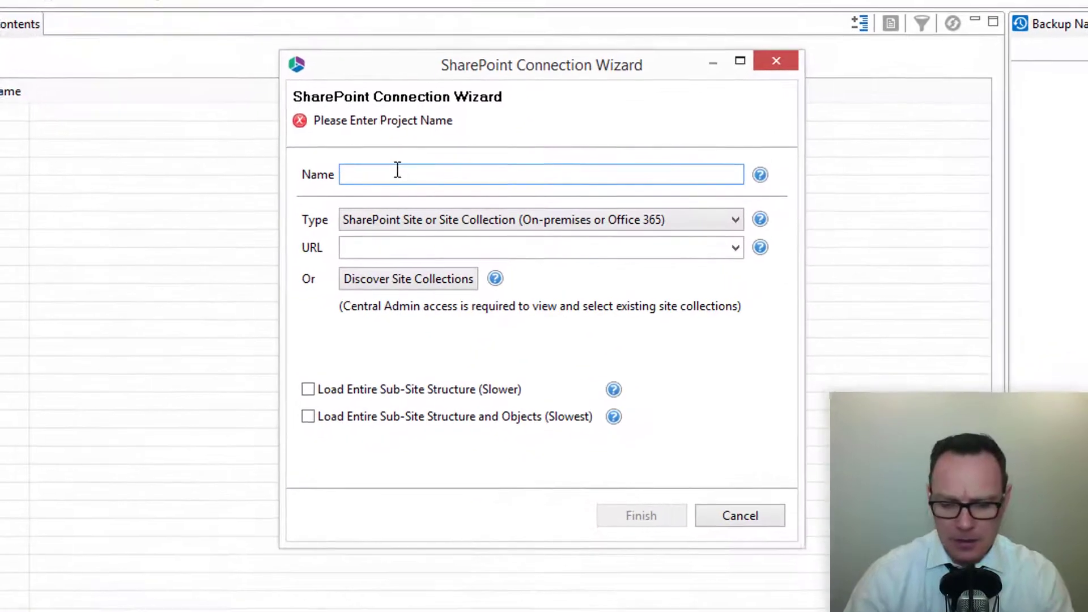
type("mod6823")
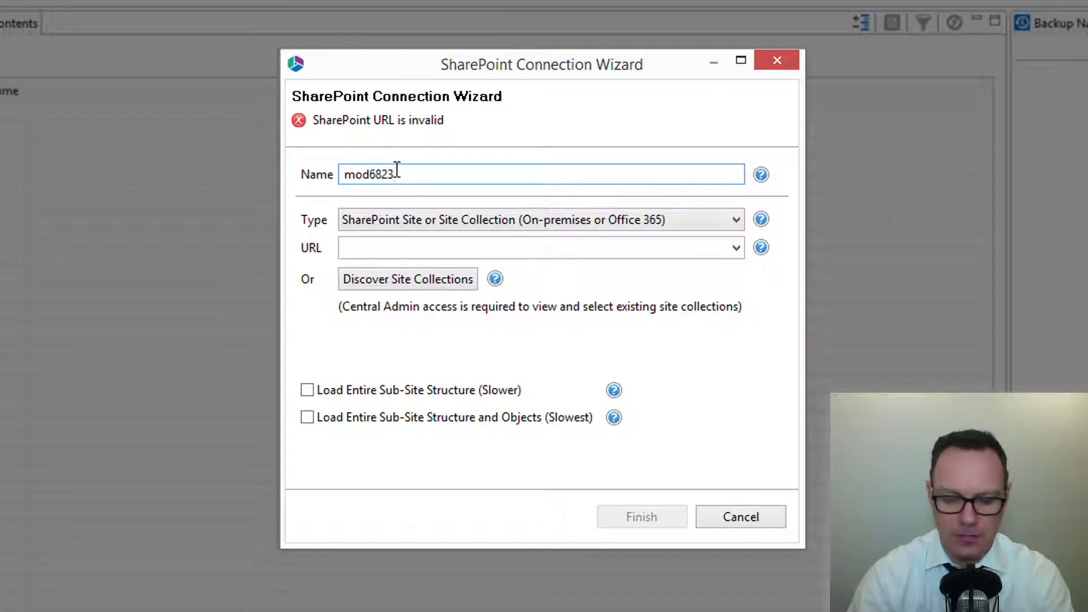
type("51")
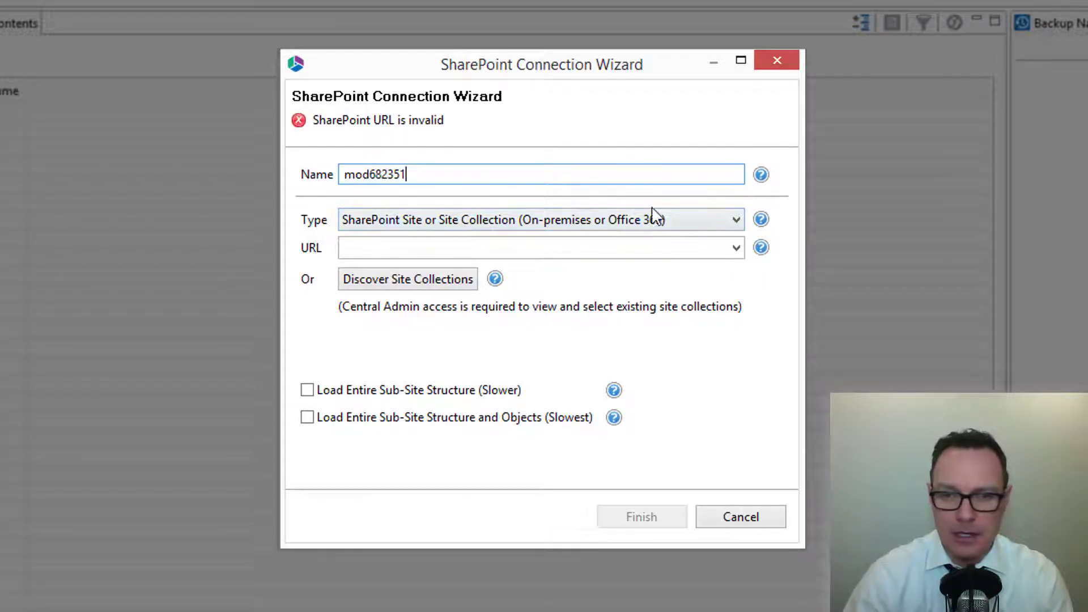
left_click(713, 214)
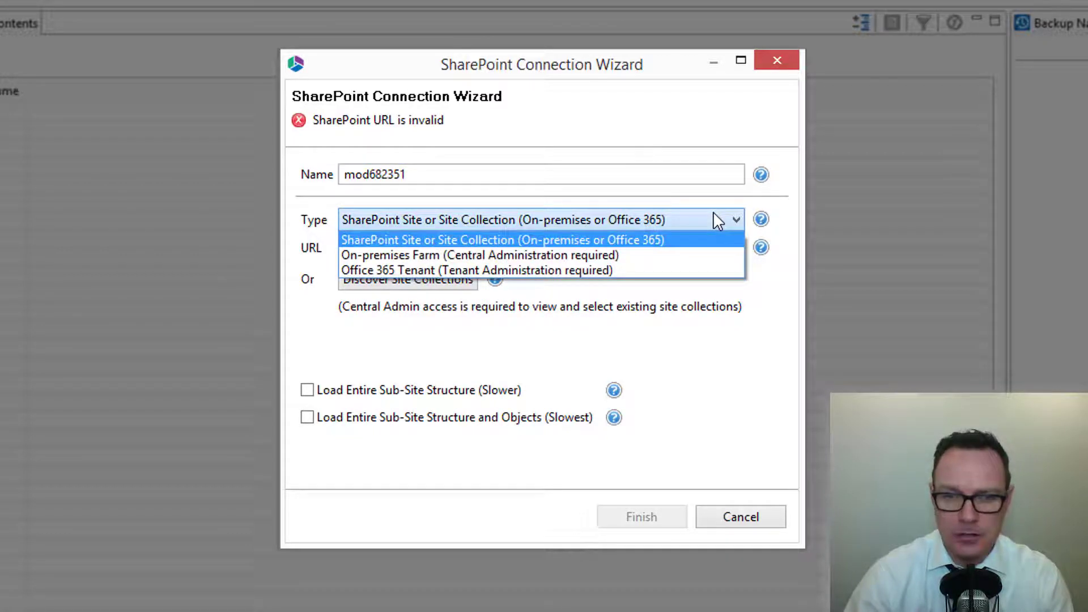
left_click(600, 270)
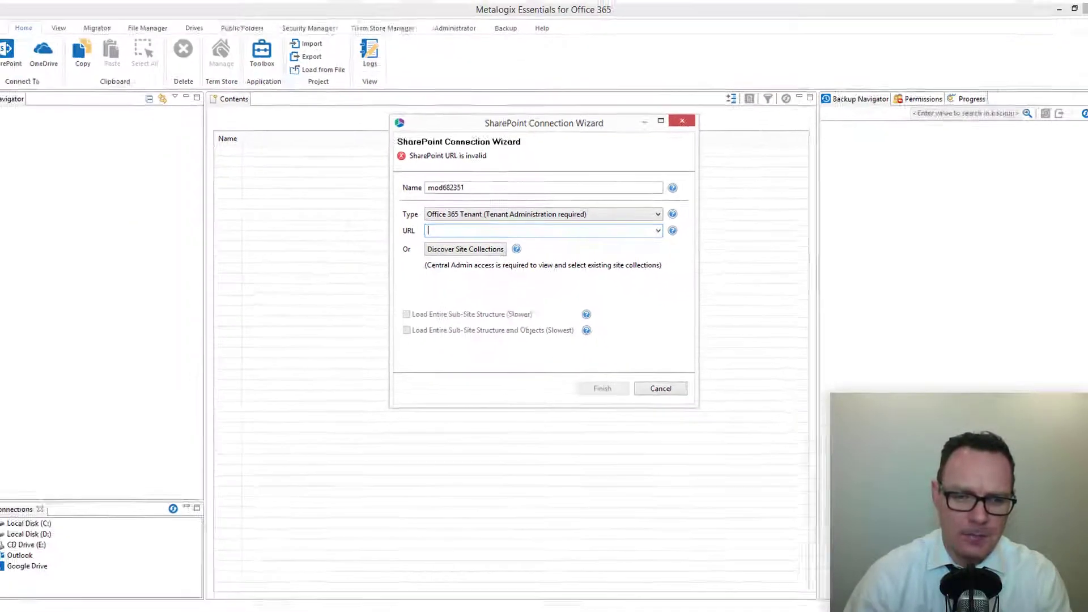
Step: Copy the SharePoint site's base address from the browser's address bar
key("alt+Tab")
left_click(146, 34)
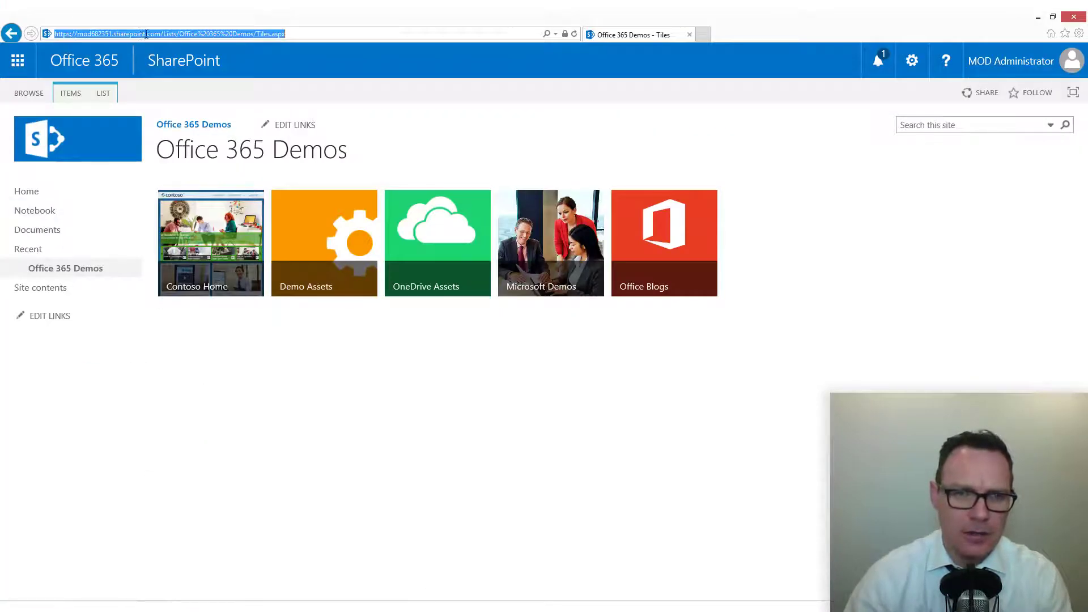
left_click_drag(161, 34, 41, 34)
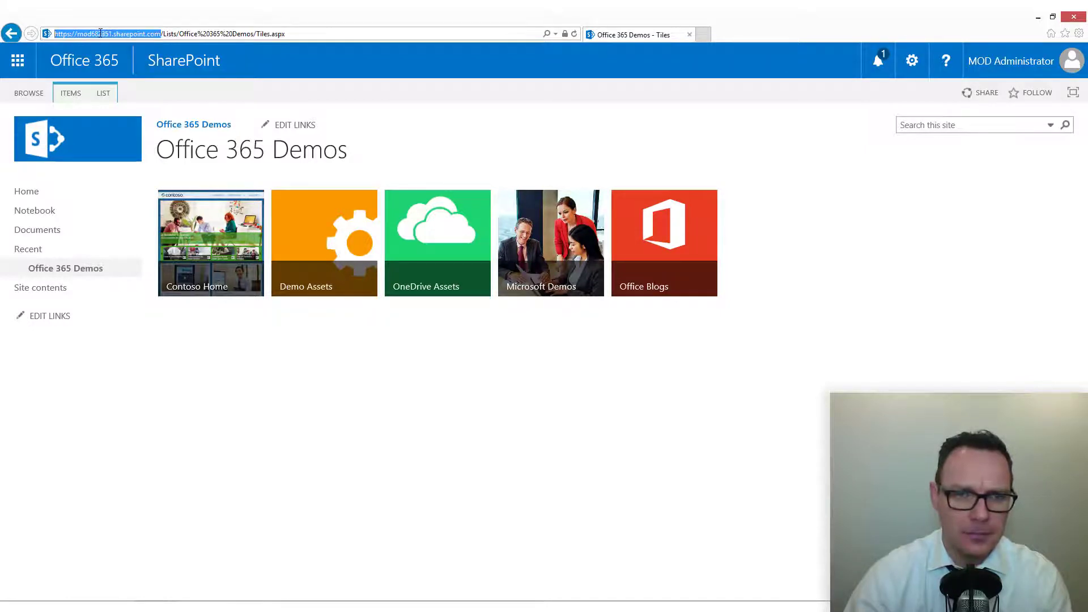
right_click(100, 33)
left_click(128, 68)
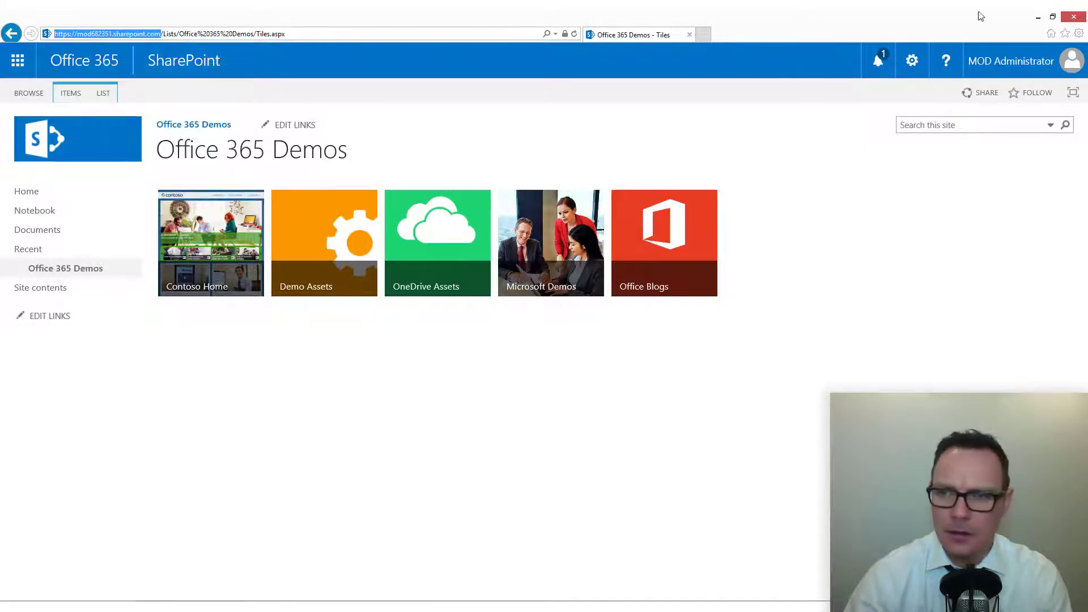
left_click(1038, 17)
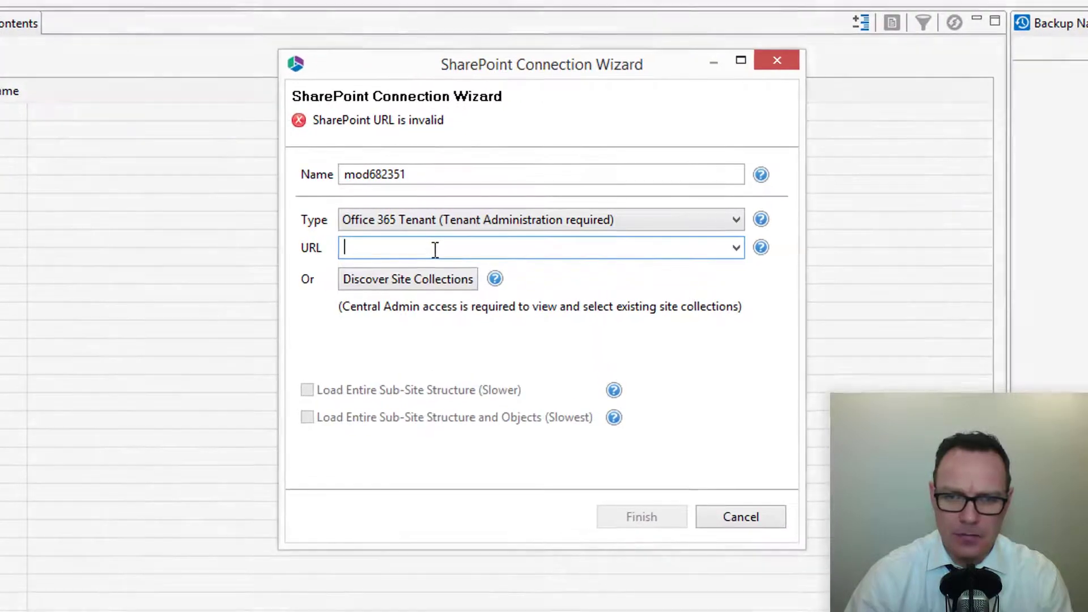
Step: Paste the site address into URL, change '.sharepoint' to '-admin.sharepoint', and finish the wizard
right_click(435, 249)
left_click(492, 338)
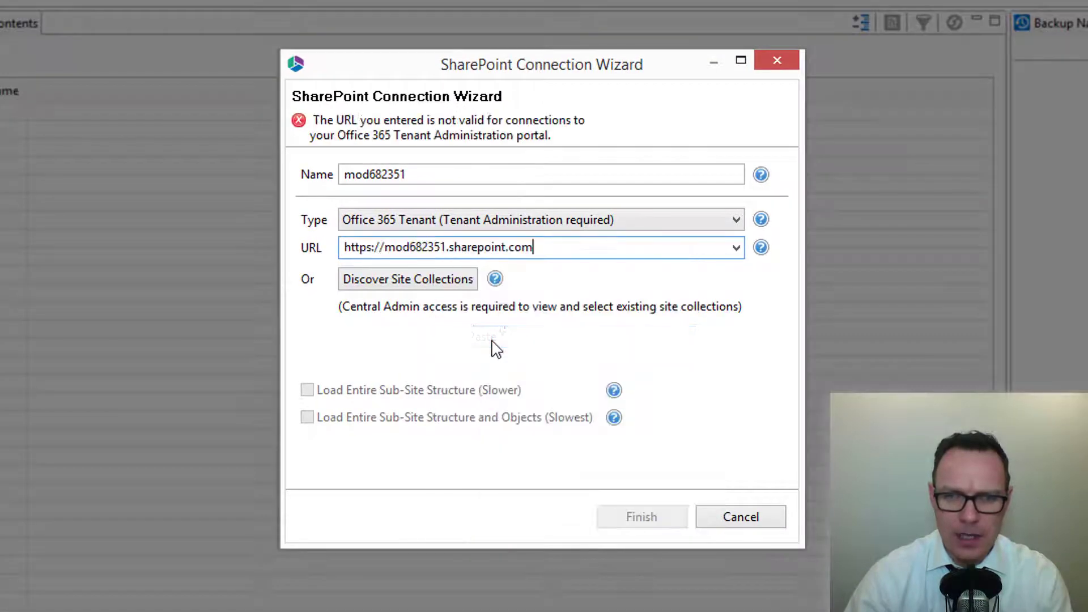
left_click(447, 250)
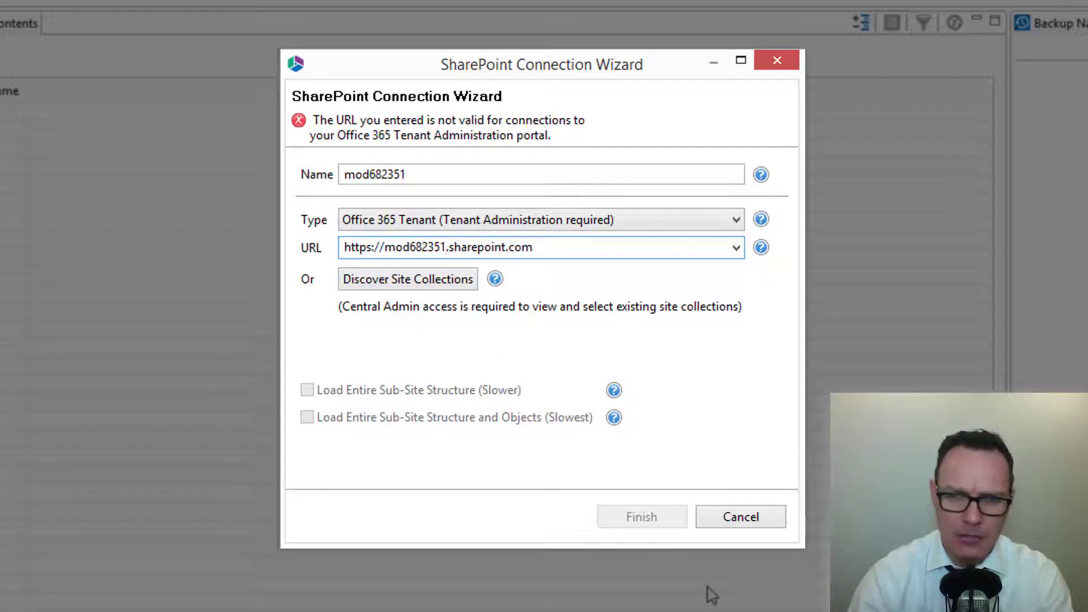
key("Delete")
type("-admin")
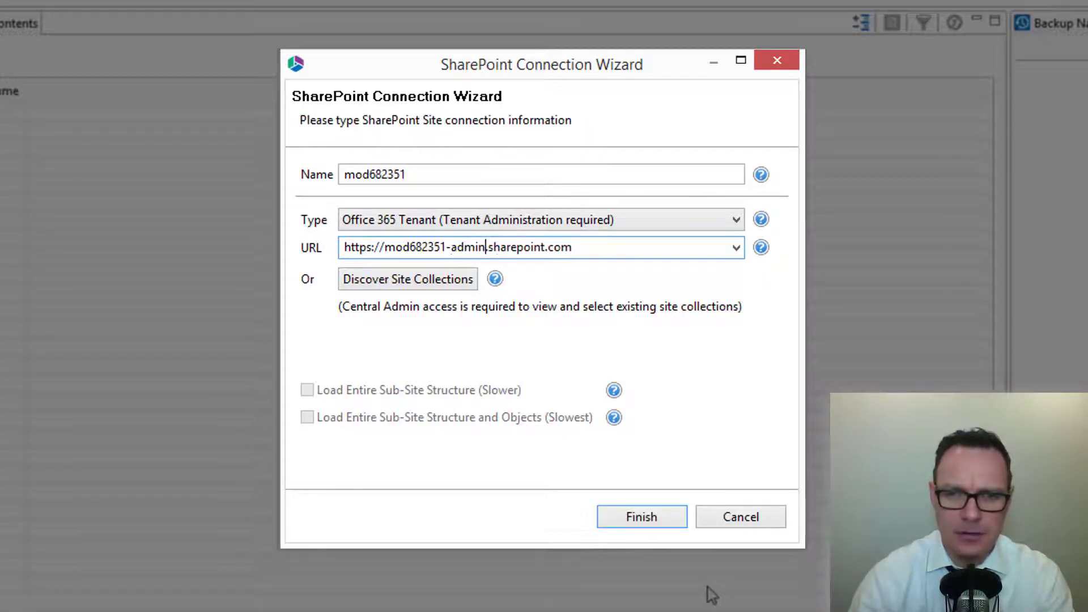
left_click(640, 524)
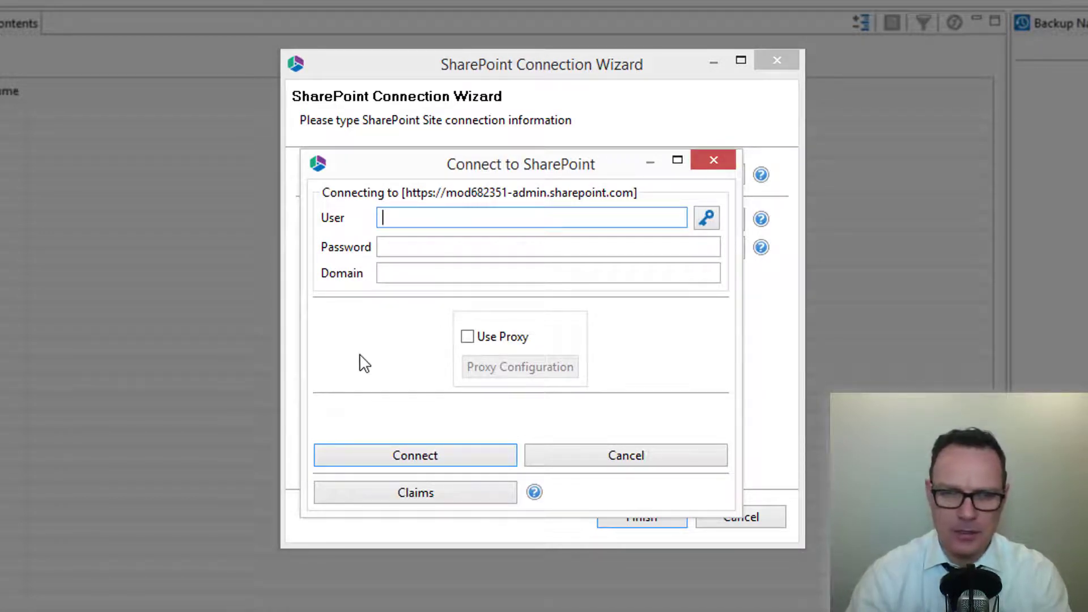
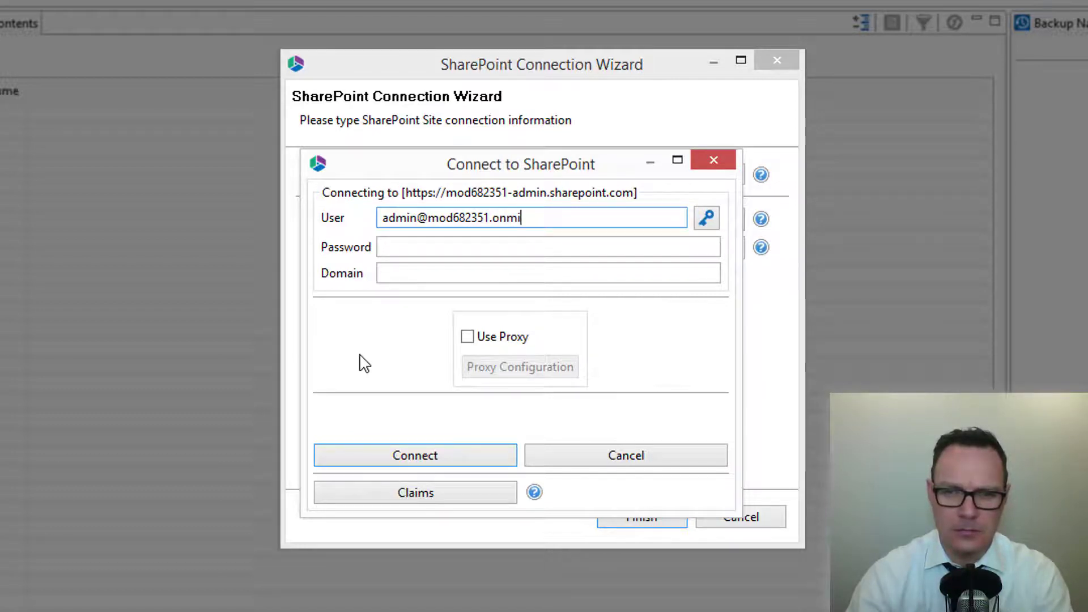
Step: Connect using the admin account's e-mail, its password and domain onmicrosoft.com
key("Tab")
type("••")
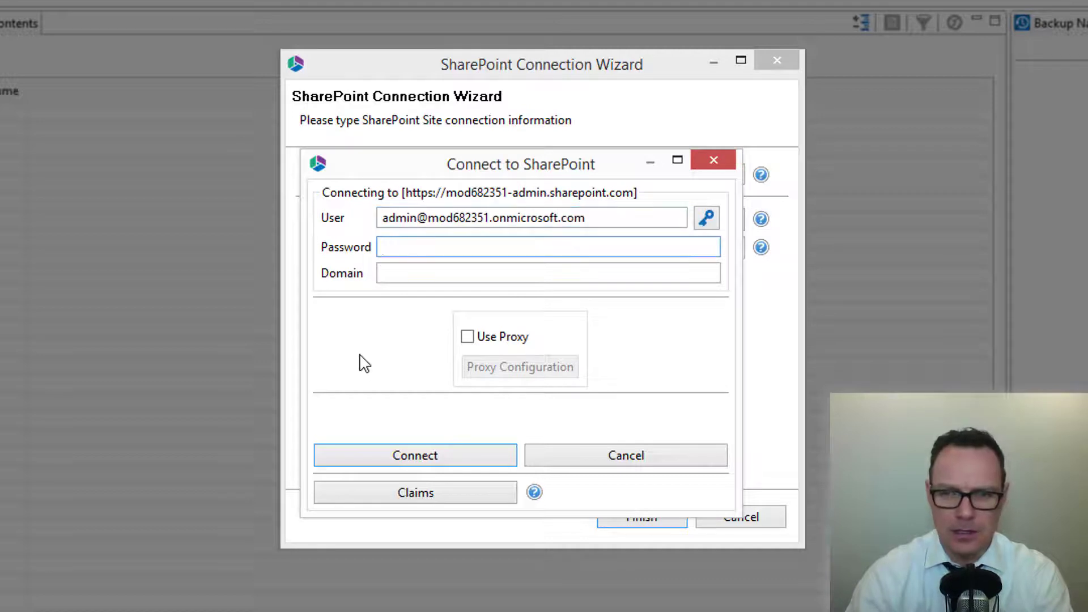
type("••••••")
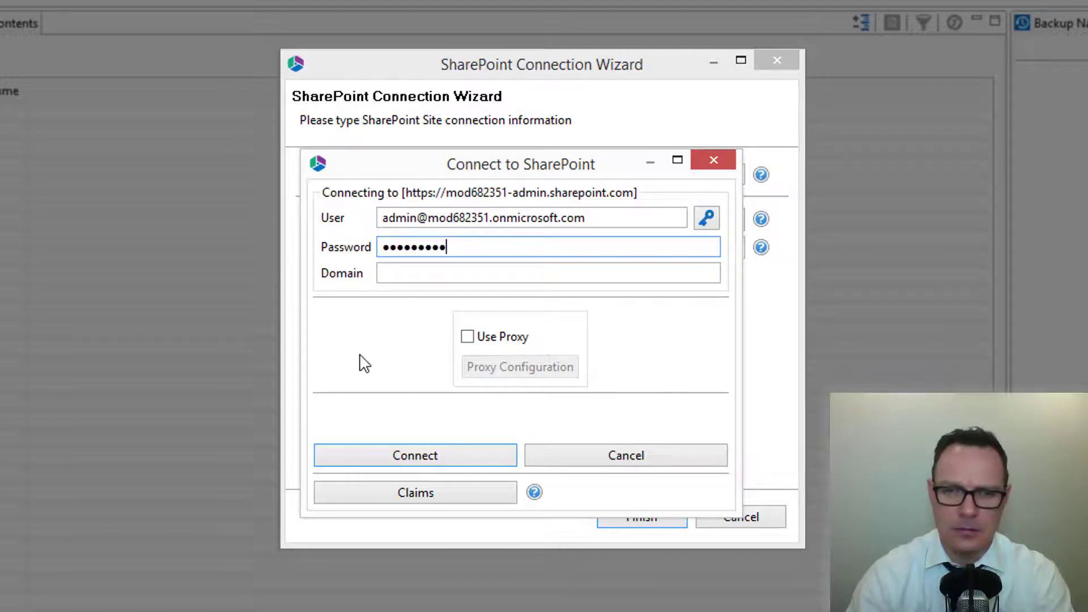
key("Tab")
type("onmicrosoft.com")
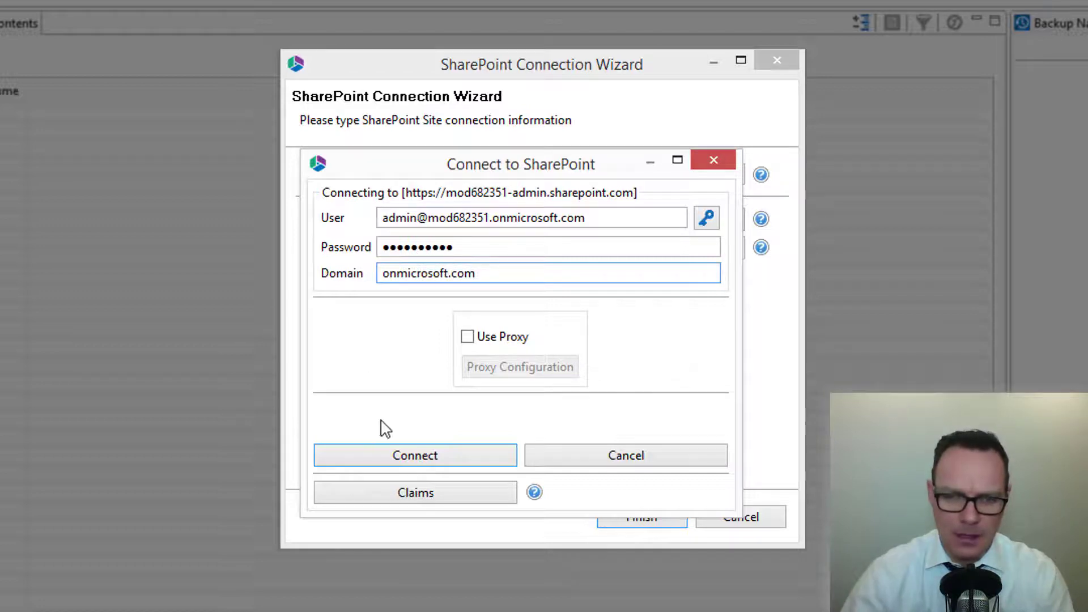
left_click(416, 462)
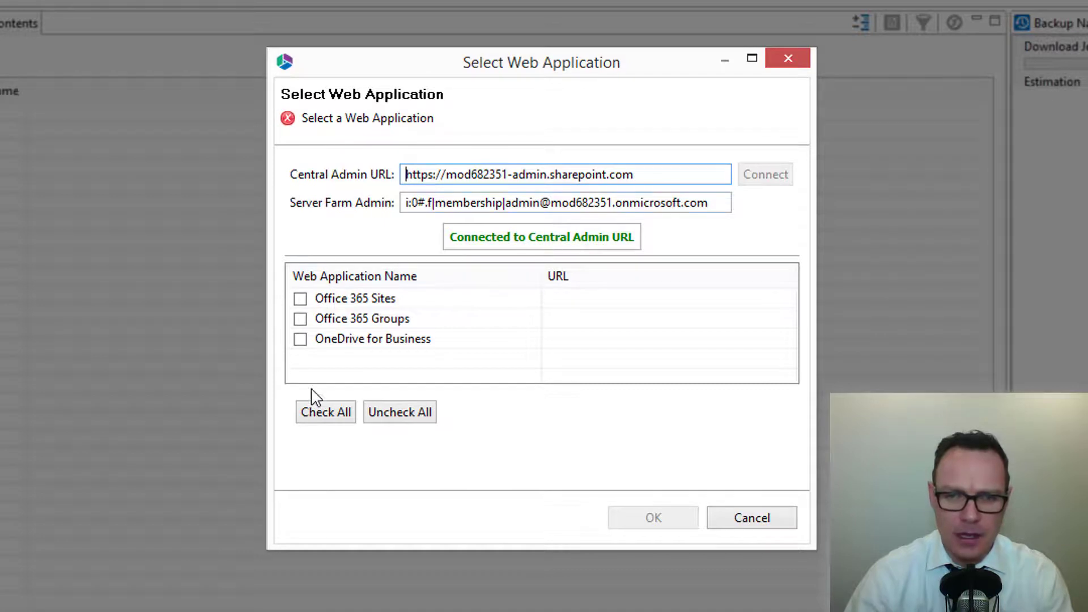
Step: Download all three web applications (Sites, Groups, OneDrive for Business) into the tenant project
left_click(326, 417)
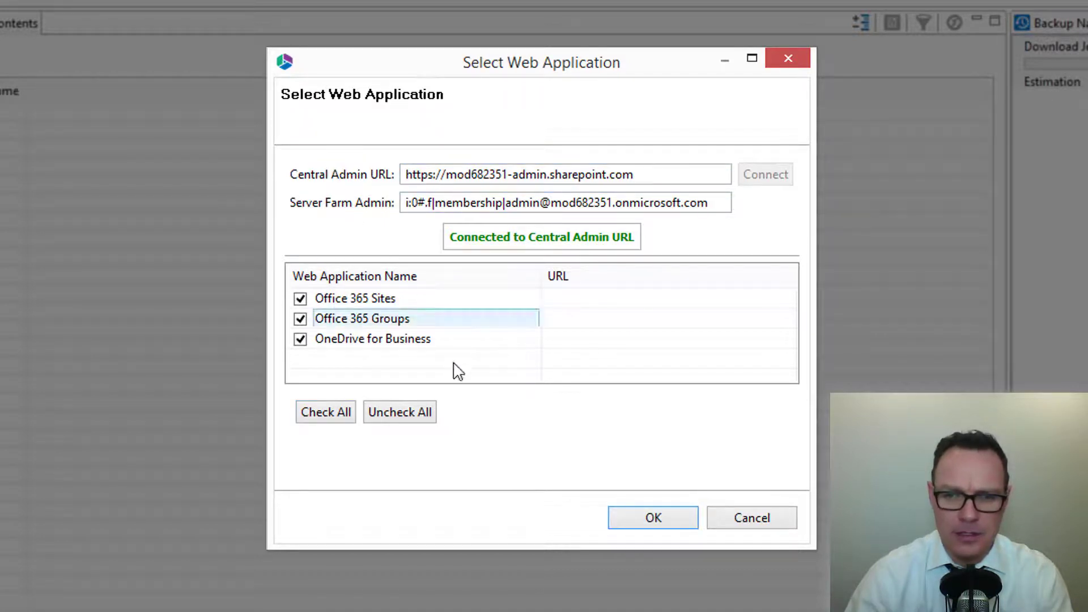
left_click(651, 520)
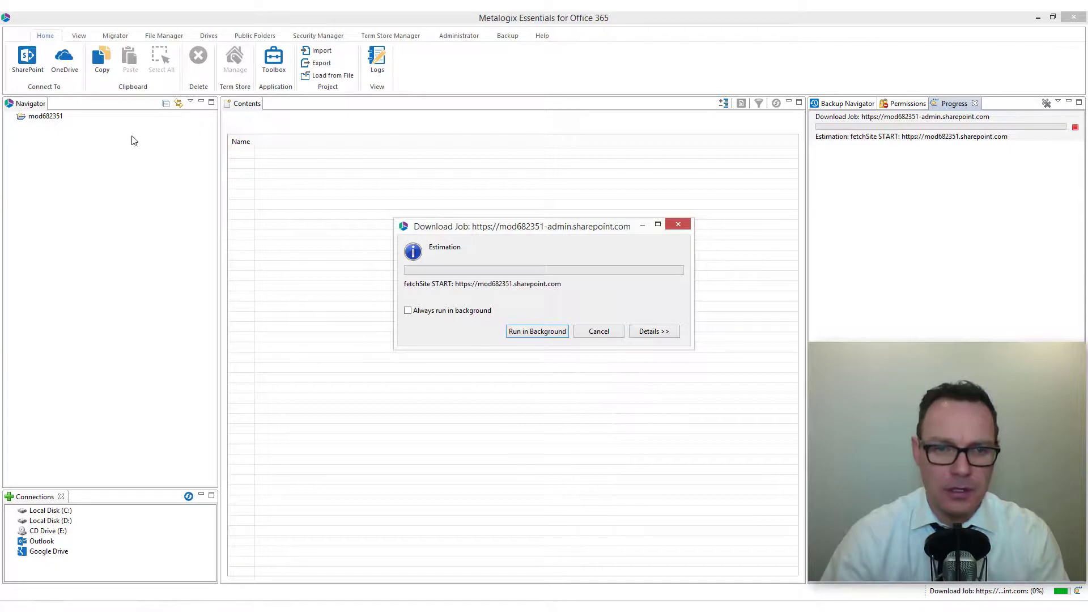
left_click(11, 117)
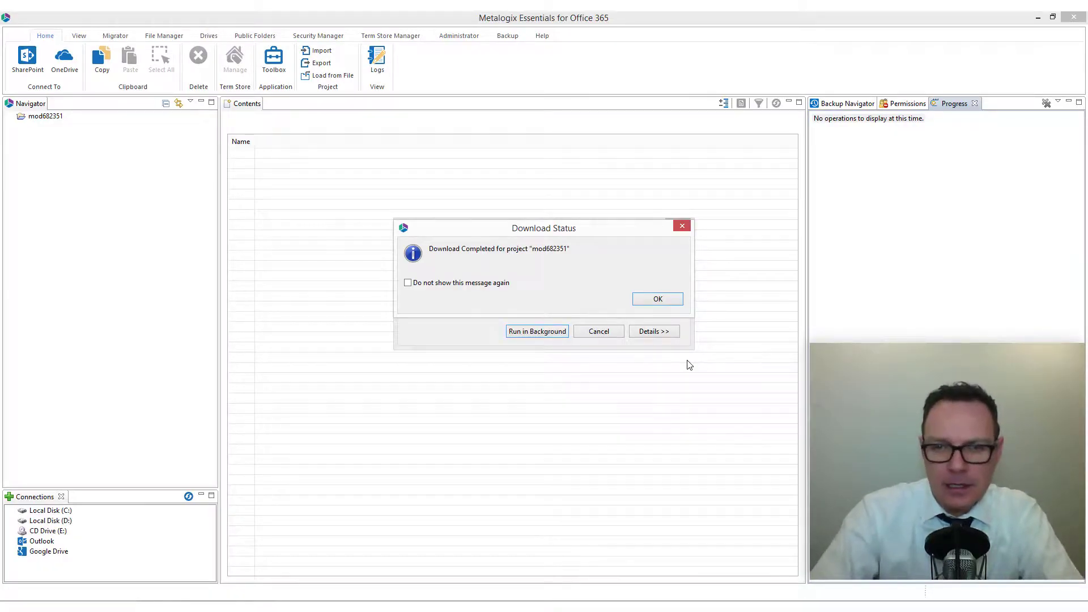
left_click(657, 299)
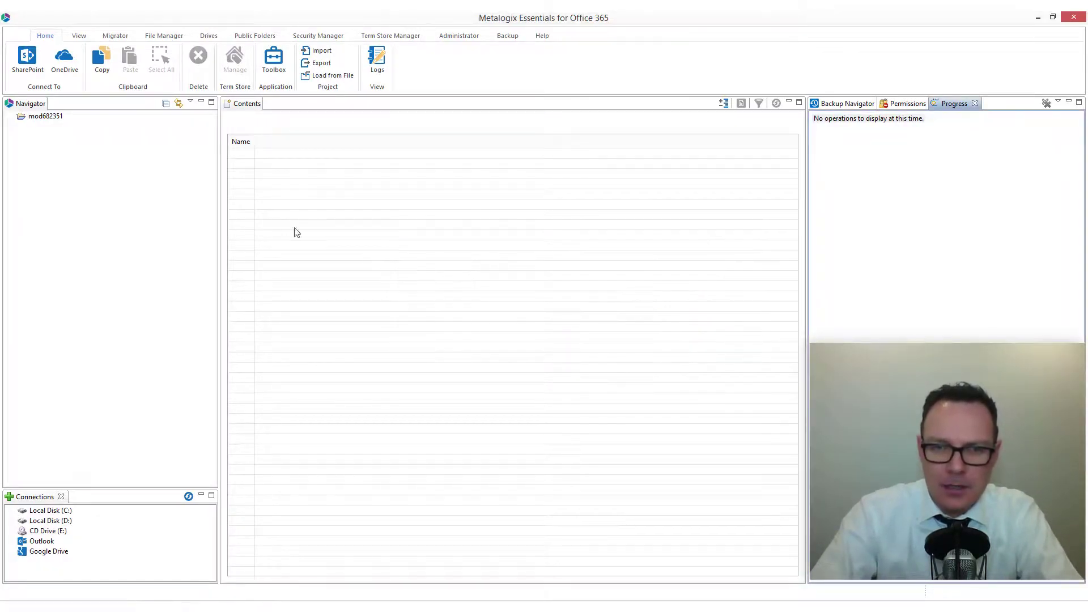
Step: Expand the project's Office 365 Sites and download the MetaOne site from SharePoint
left_click(10, 116)
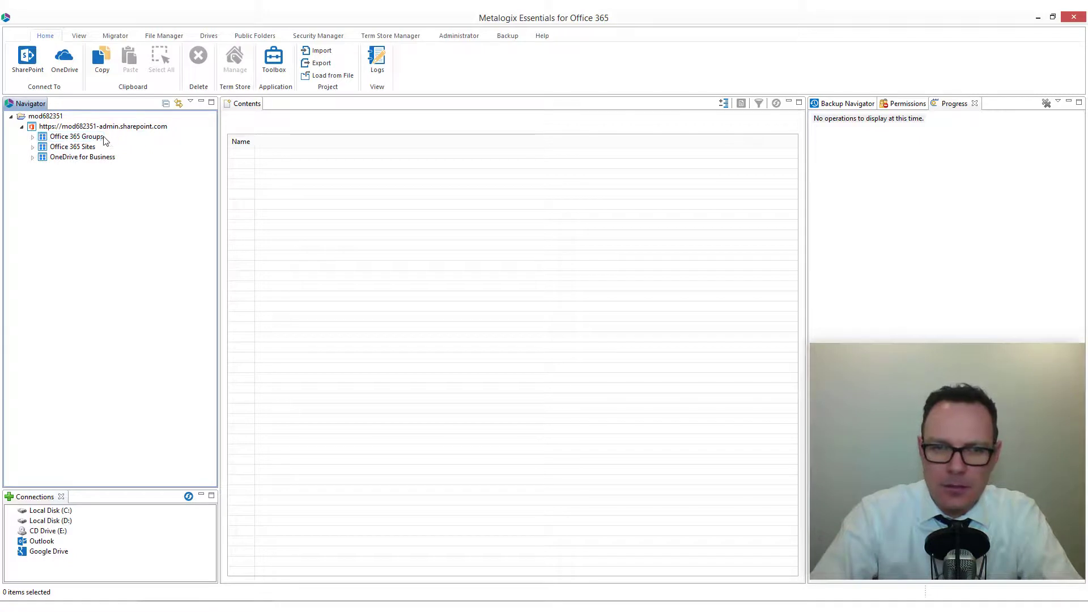
left_click(32, 147)
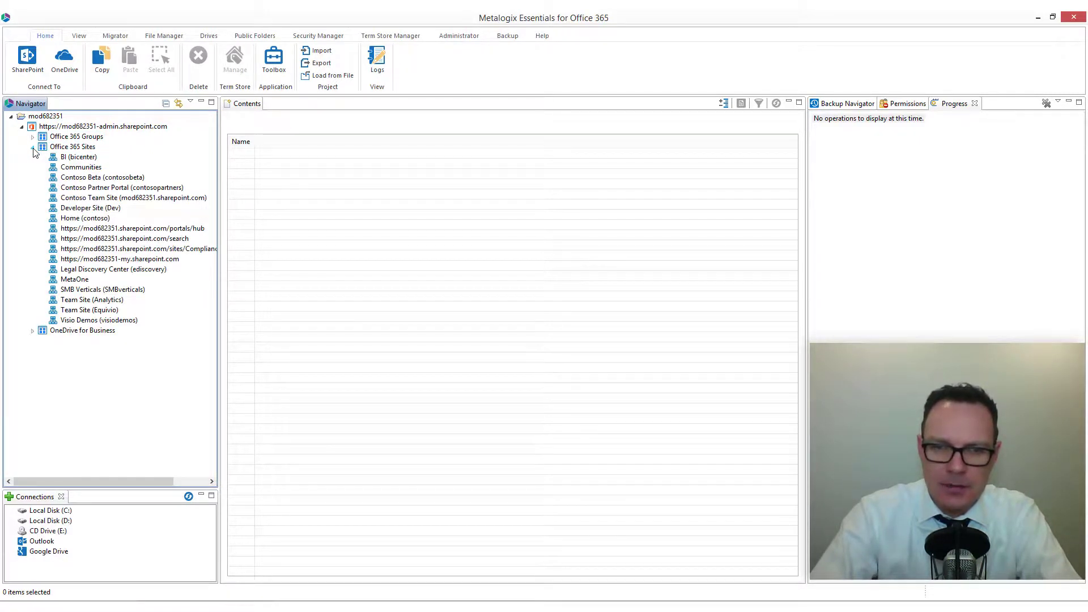
left_click(69, 281)
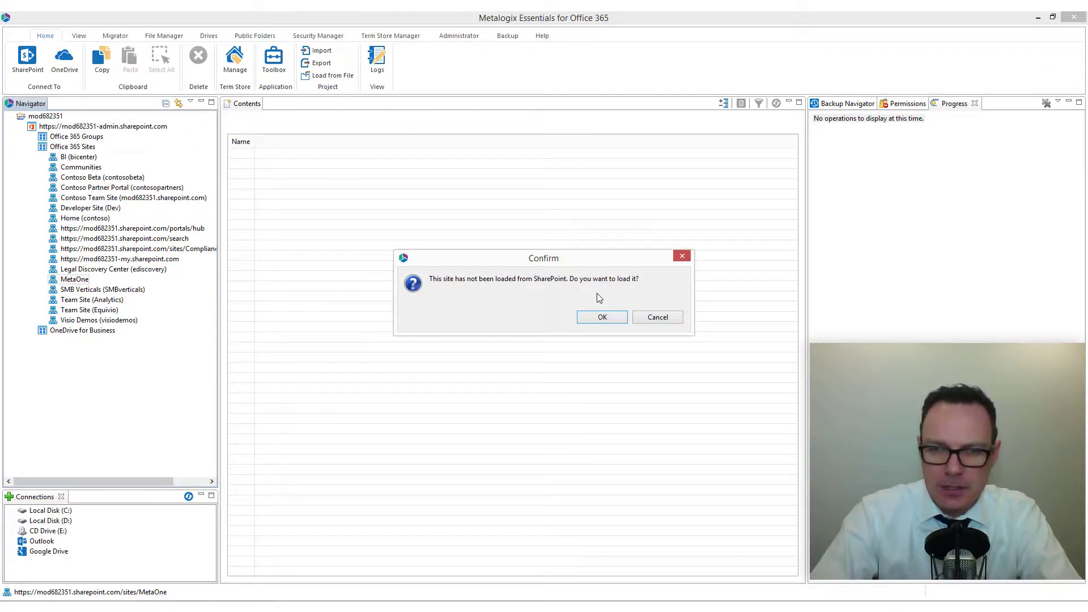
left_click(603, 316)
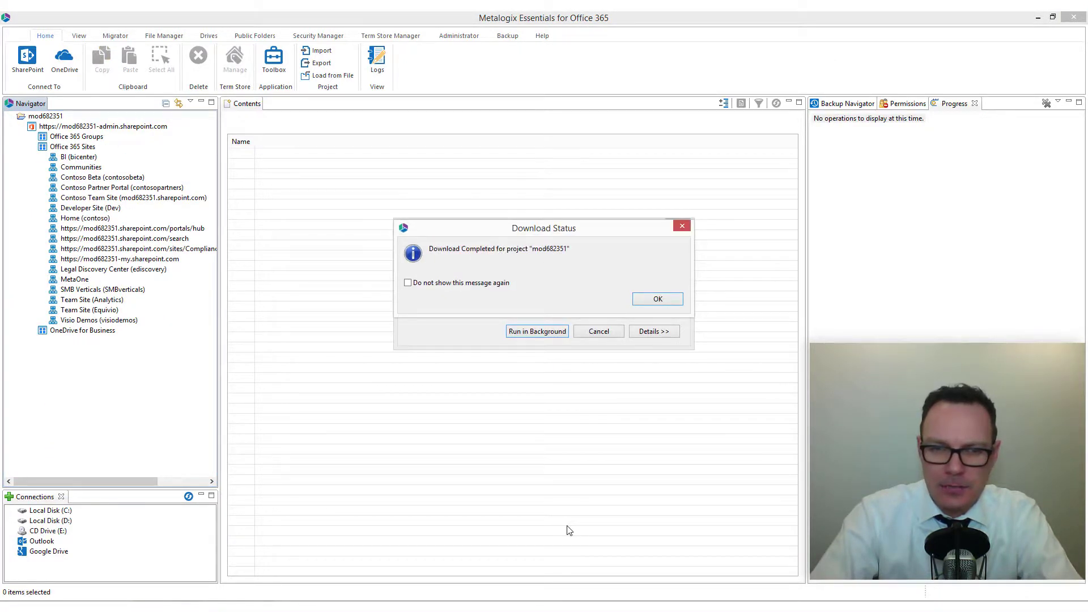
left_click(652, 301)
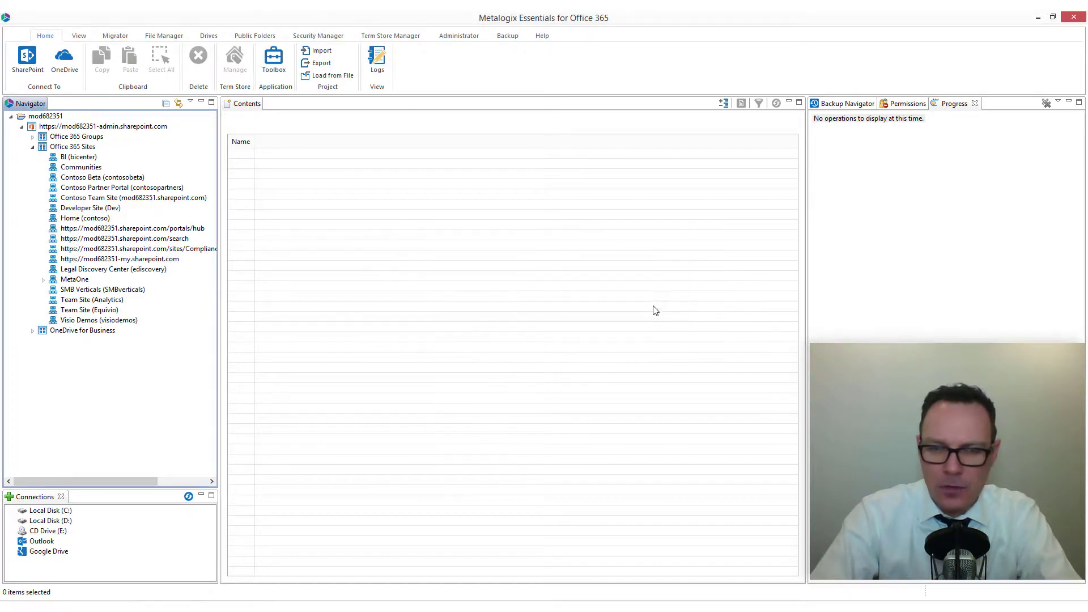
Step: Open MetaOne > Lists > Documents and widen the Name column in Contents
left_click(43, 279)
left_click(54, 290)
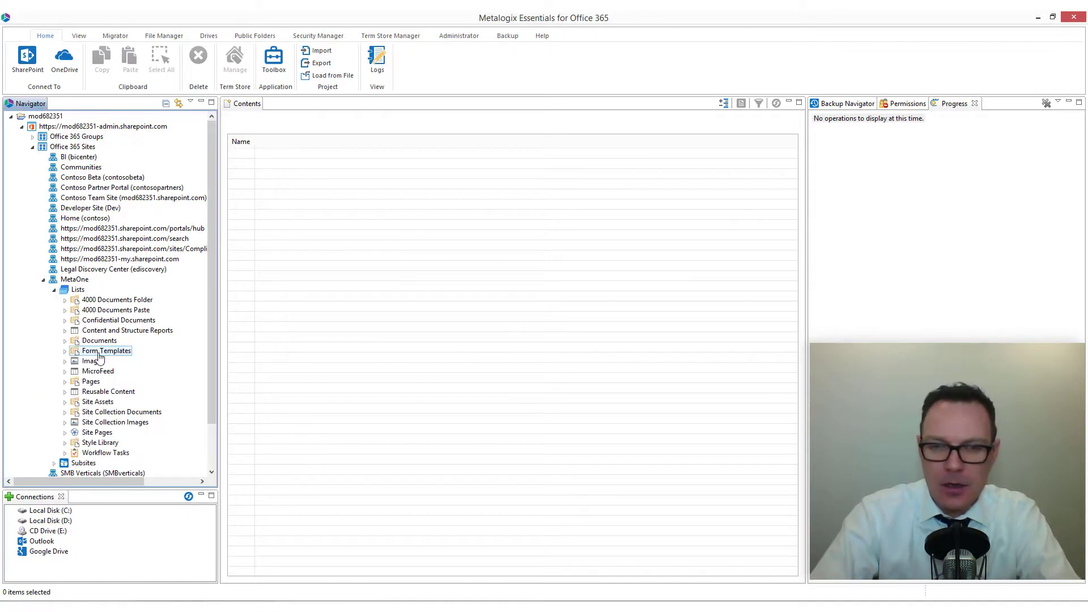
left_click(105, 343)
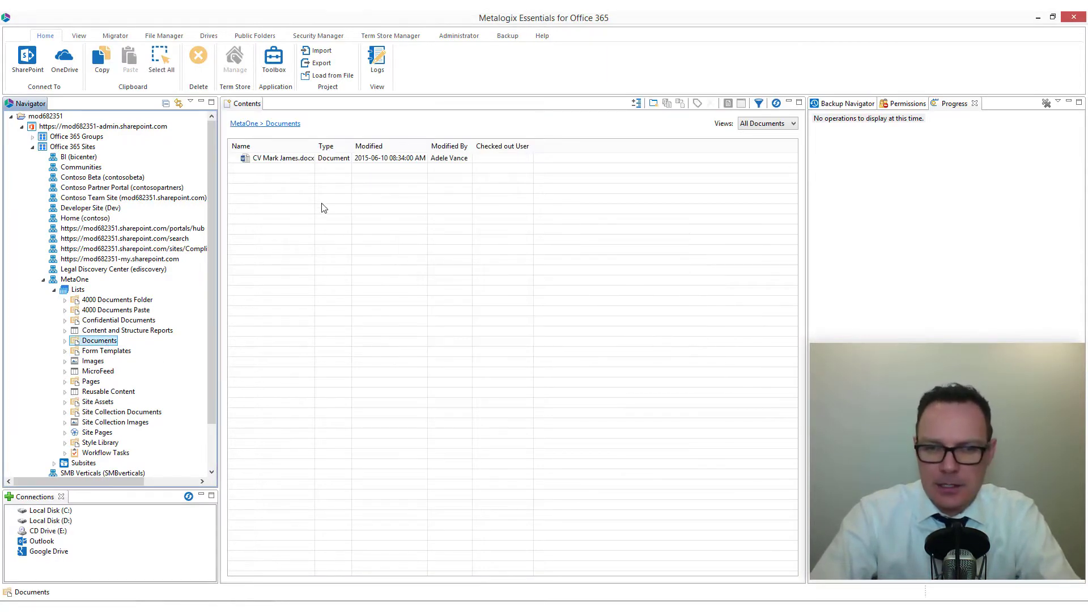
left_click_drag(313, 145, 349, 146)
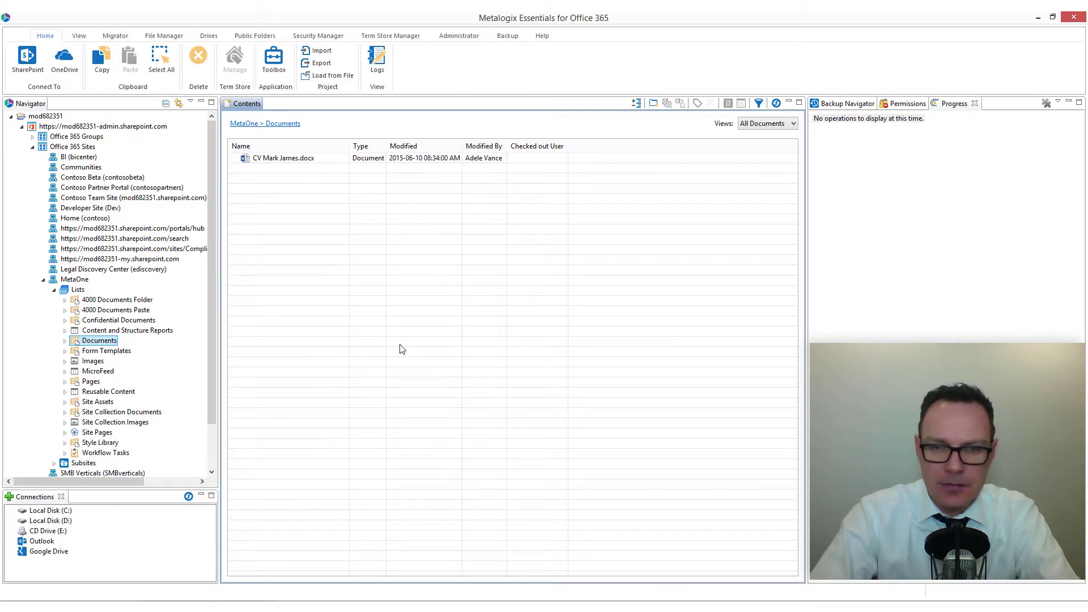